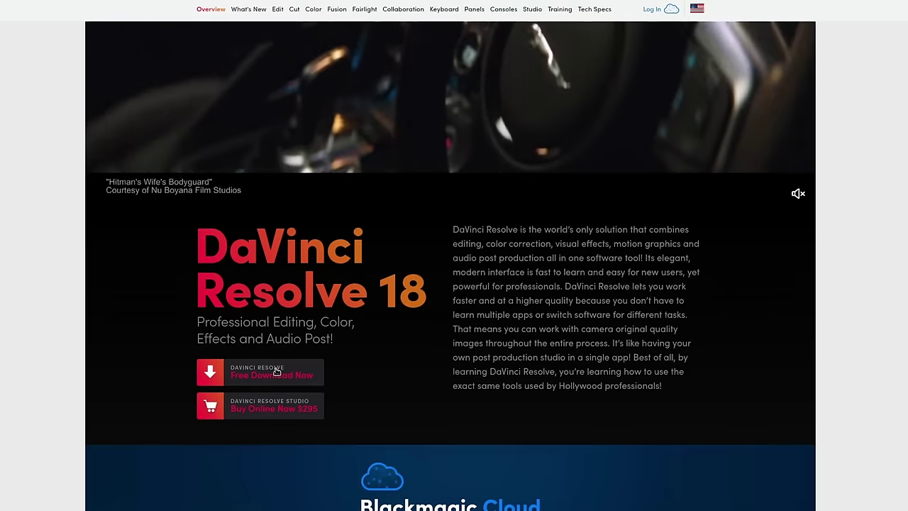
Step: Start the free DaVinci Resolve 18 Linux download from the Blackmagic Design page
left_click(280, 371)
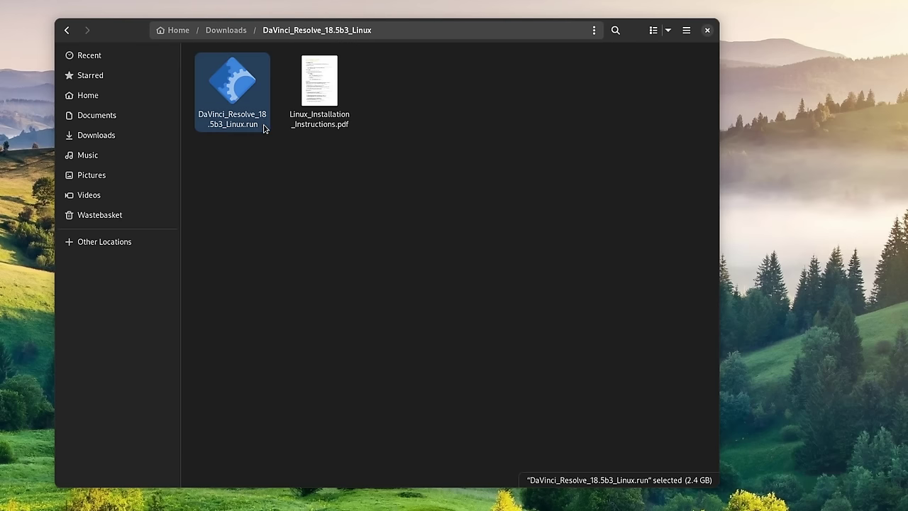
Step: Highlight the supported-distributions line in Linux_Installation_Instructions.pdf
left_click_drag(423, 182, 490, 181)
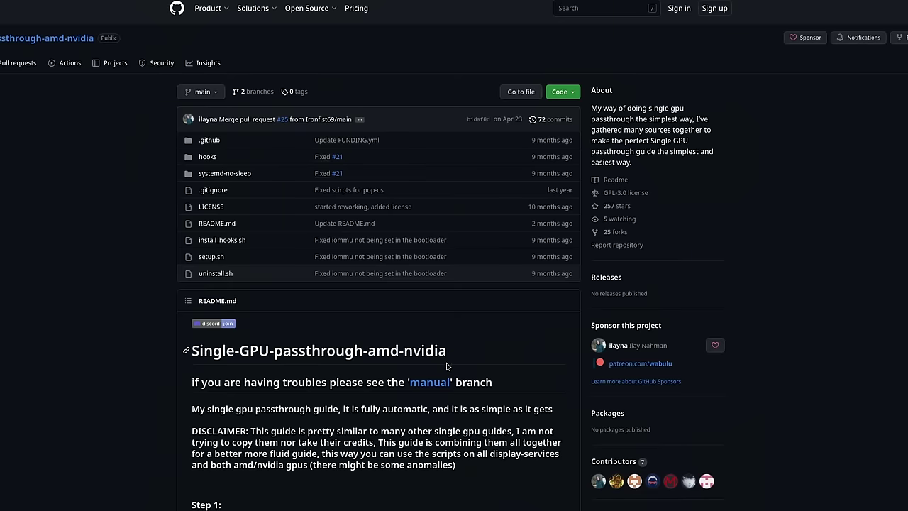
Step: Scroll down the Single-GPU-passthrough-amd-nvidia README toward its setup steps
scroll(446, 366, "down", 4)
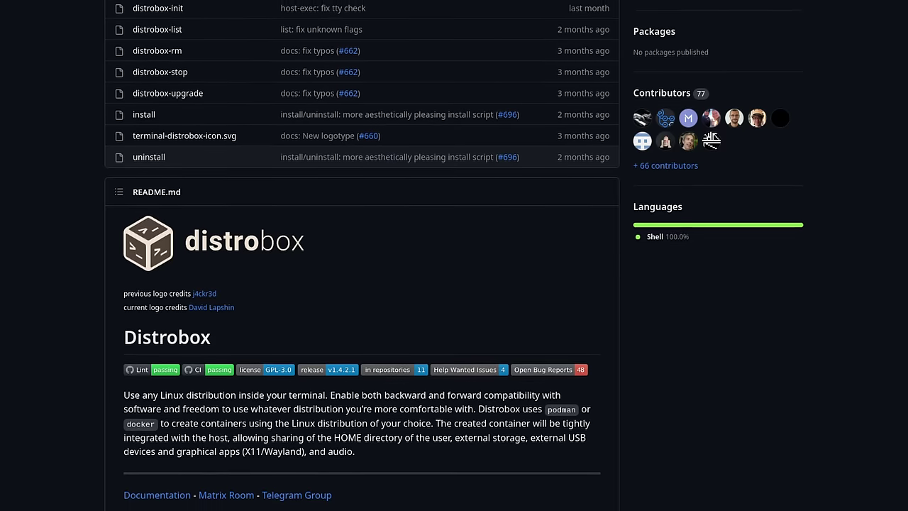
Step: Scroll the Distrobox README down to its grid of distribution screenshots
scroll(455, 255, "down", 2)
scroll(455, 255, "down", 2)
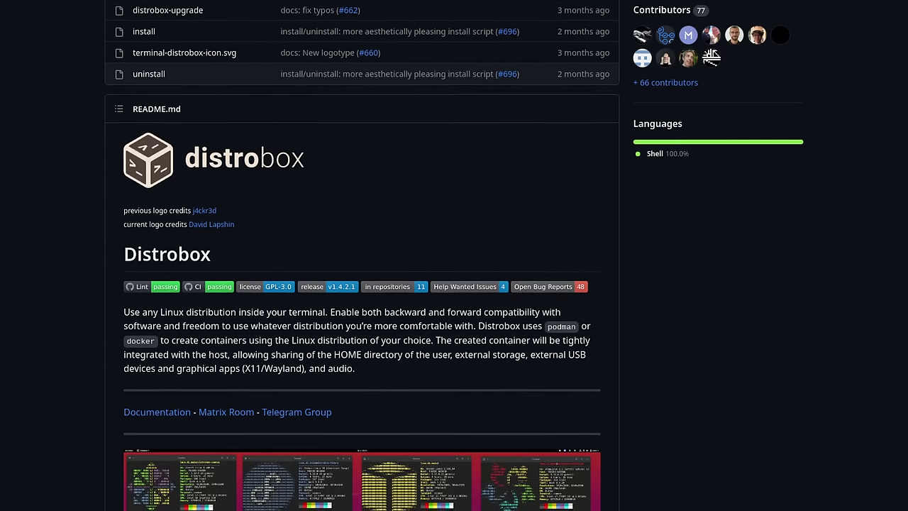
scroll(455, 255, "down", 2)
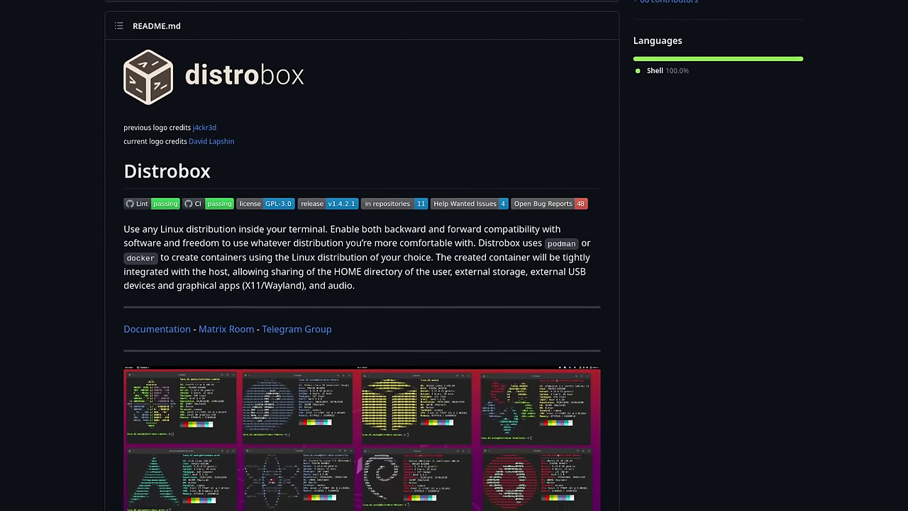
scroll(455, 255, "down", 2)
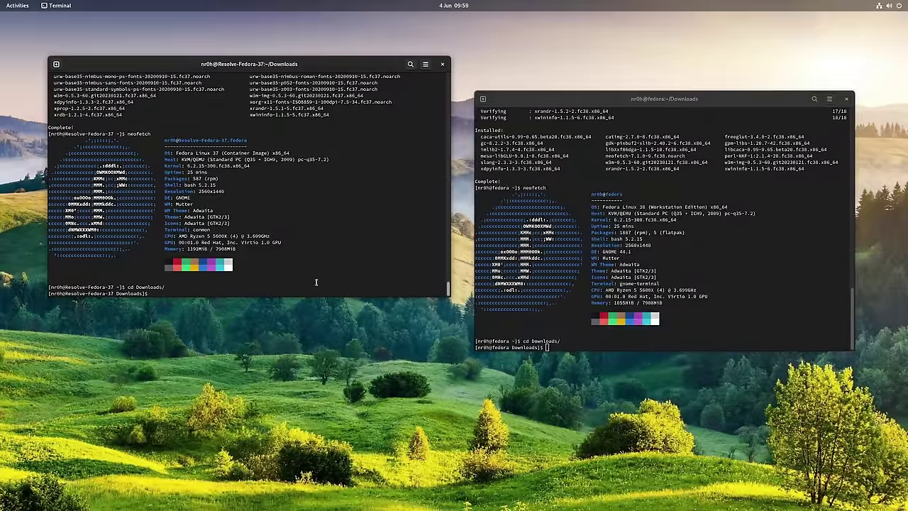
key("Return")
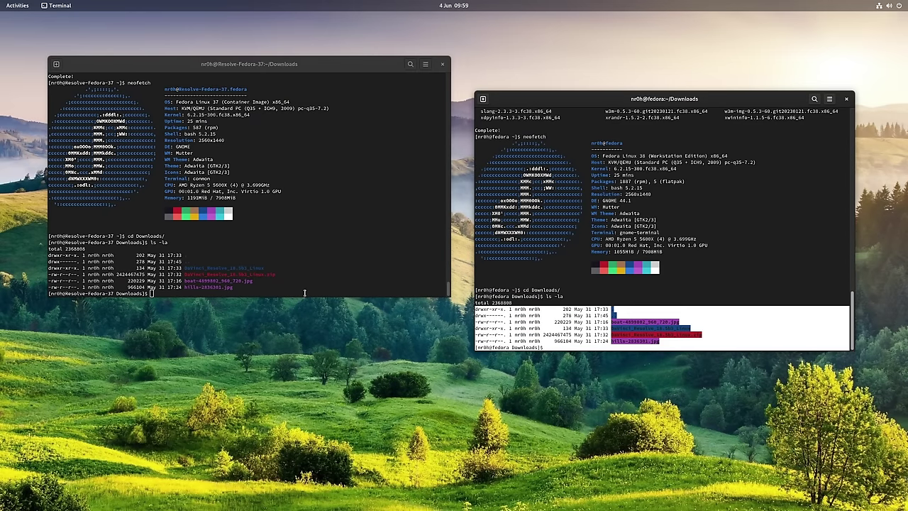
Step: Enter the host's Downloads folder and highlight the container's Downloads file listing
left_click_drag(257, 292, 77, 254)
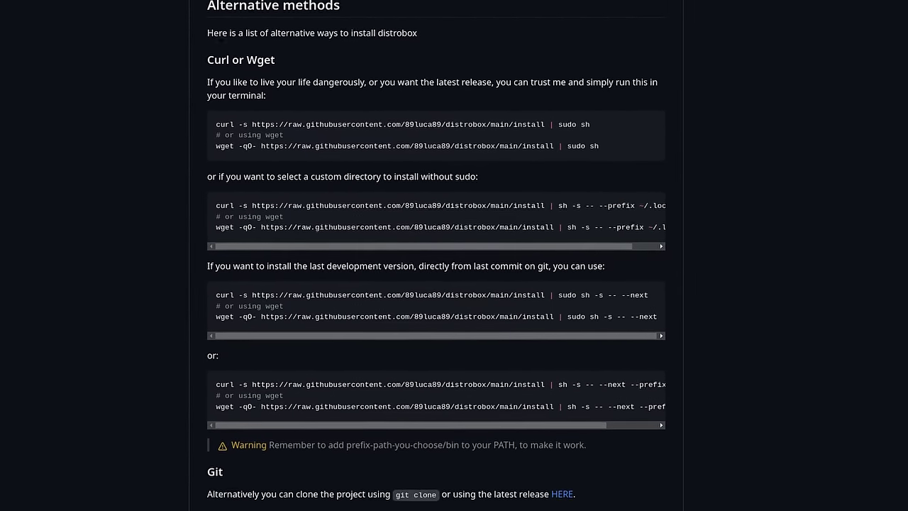
Step: Scroll the Distrobox README to the curl and wget alternative installation methods
scroll(436, 284, "up", 1)
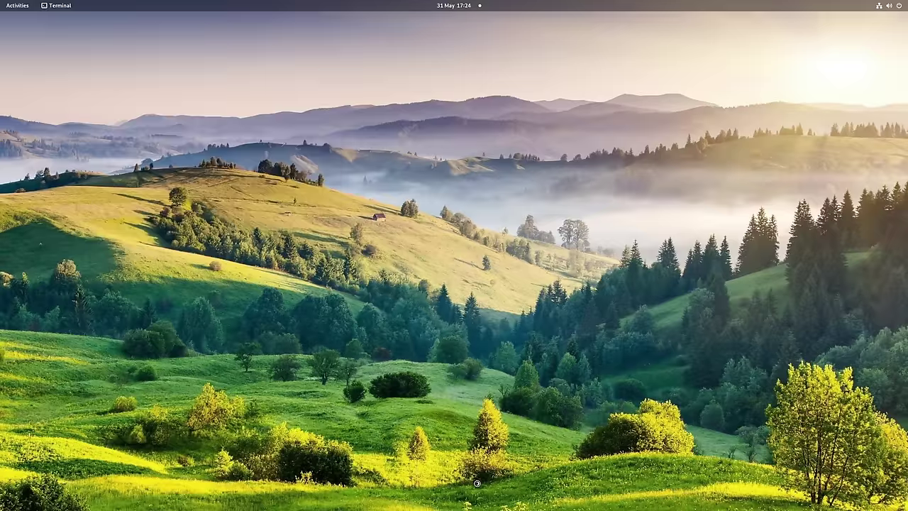
Step: Install distrobox on the host with sudo dnf install distrobox, confirming with y
type("sudo dnf insta")
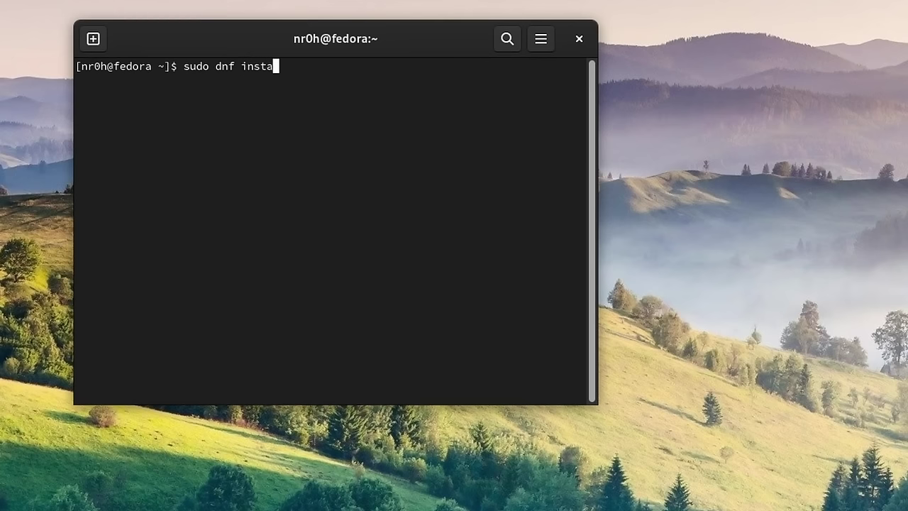
type("ll distrobox")
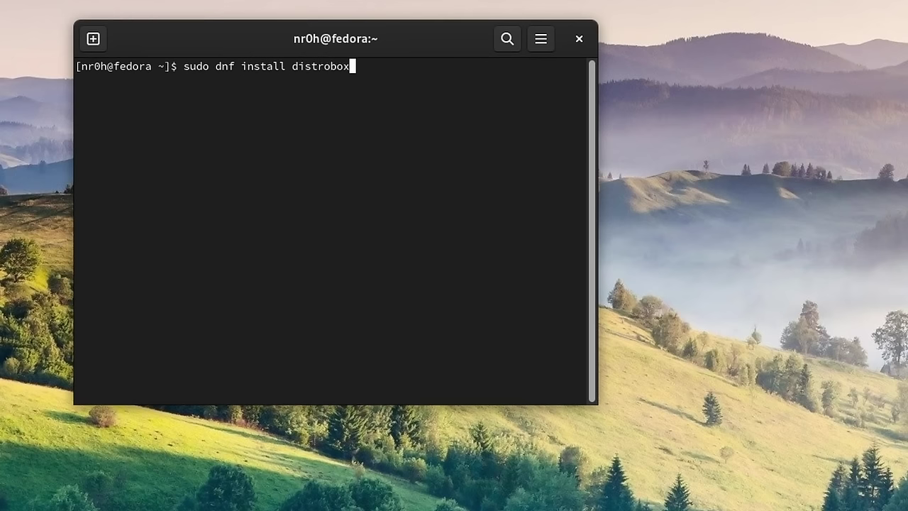
key("Return")
type("y")
key("Return")
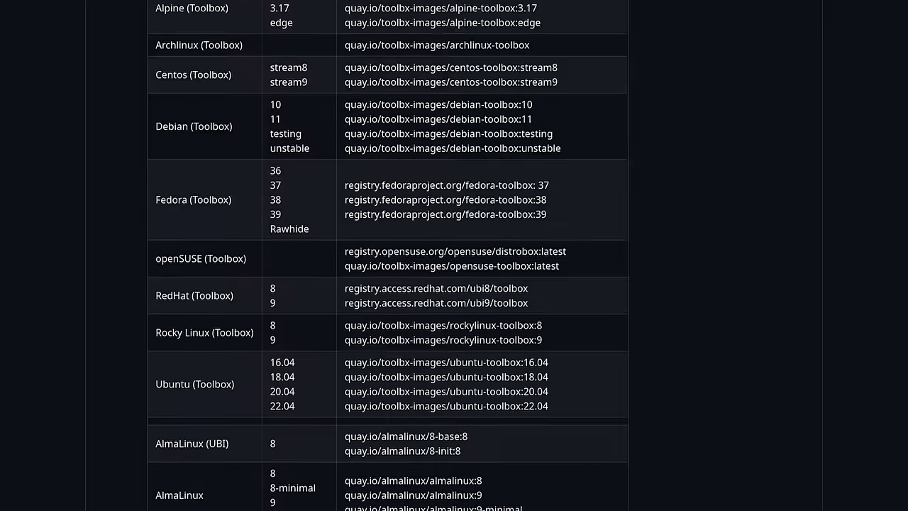
Step: Scroll the supported containers table and highlight the Rocky Linux, CentOS and RHEL line
scroll(388, 256, "down", 8)
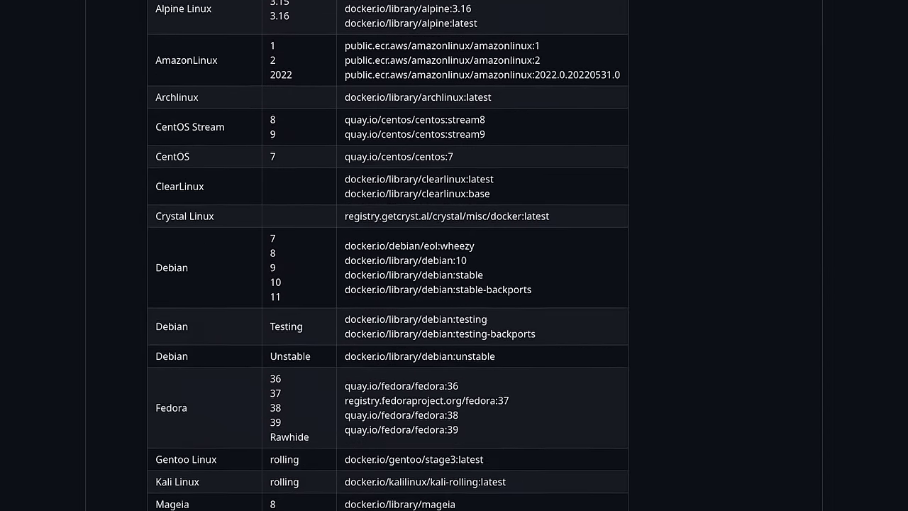
scroll(387, 256, "down", 8)
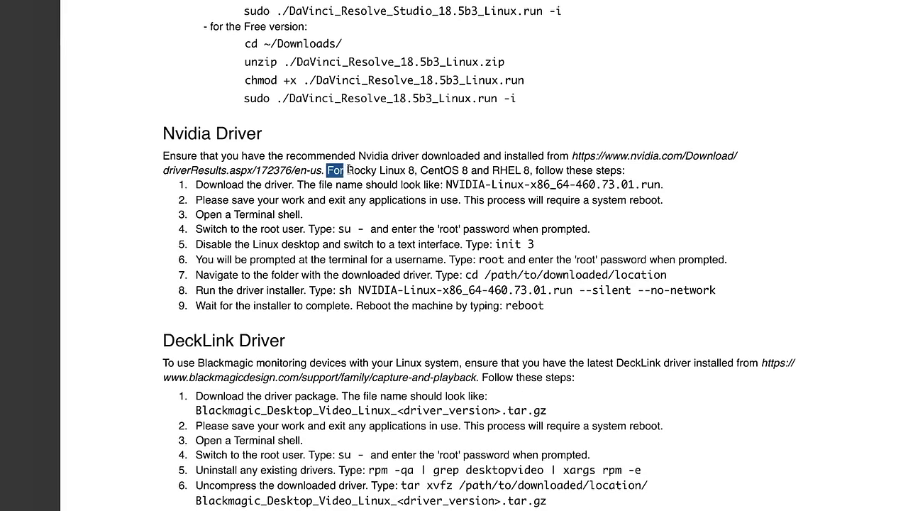
left_click_drag(349, 170, 532, 171)
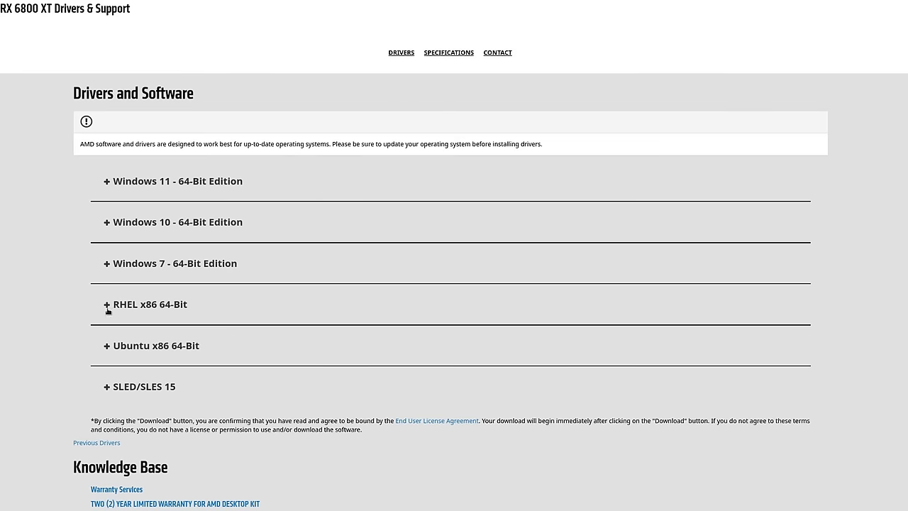
Step: Expand the RX 6800 XT's RHEL x86 64-Bit driver downloads and scroll through them
left_click(108, 309)
scroll(266, 319, "down", 3)
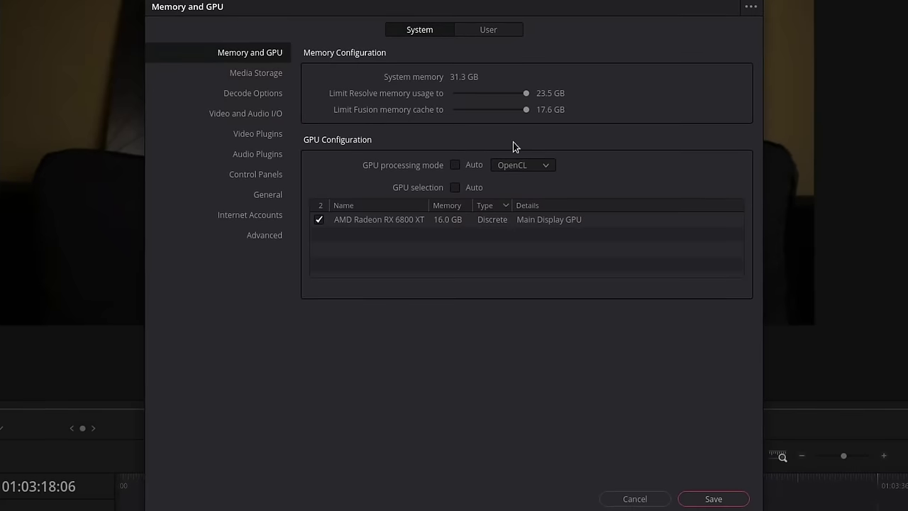
Step: Drop down the Memory and GPU processing mode list to reveal the OpenCL option
left_click(536, 167)
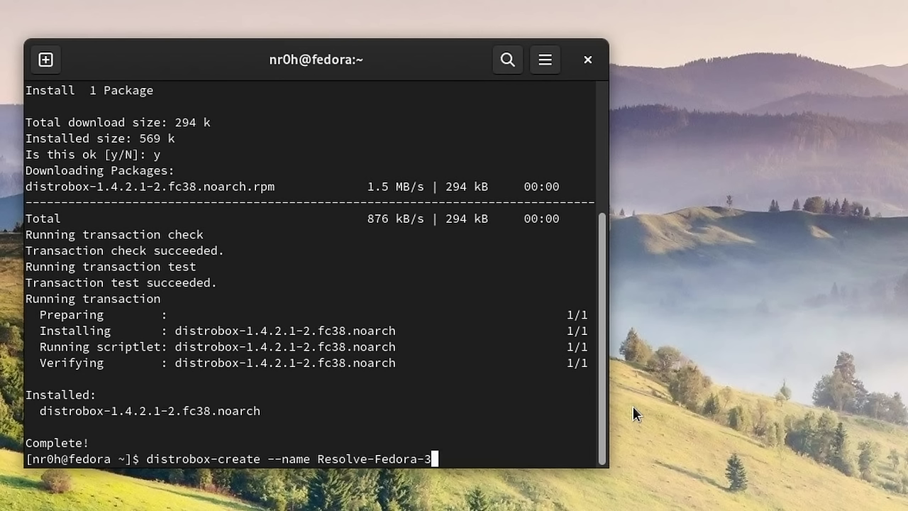
Step: Build the distrobox-create command for Resolve-Fedora-37 with the fedora:37 image pasted in
type("7 --image")
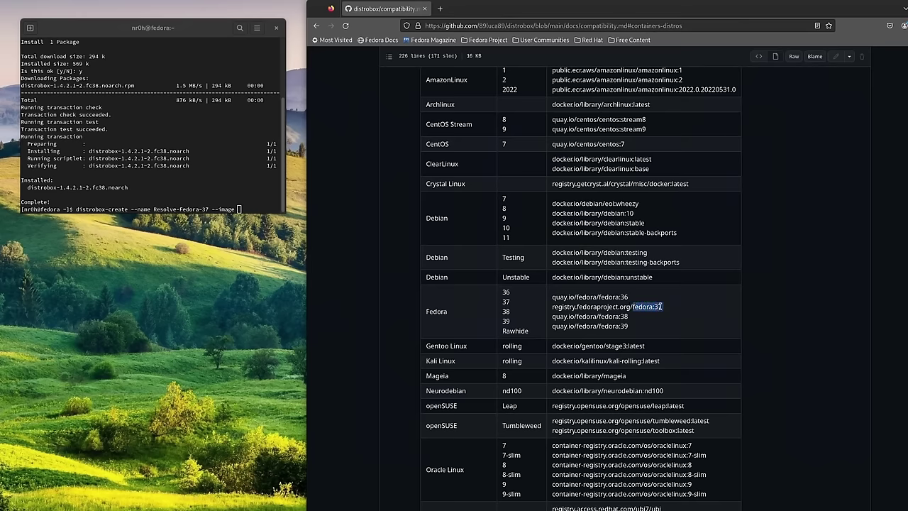
right_click(661, 306)
left_click(674, 314)
right_click(248, 210)
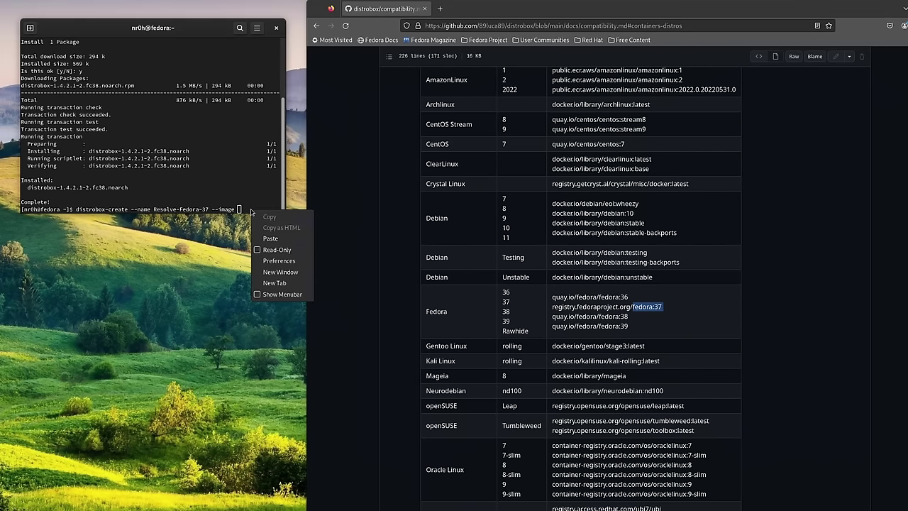
left_click(270, 239)
Step: Create the container, enter Resolve-Fedora-37, and list its Downloads folder
key("Return")
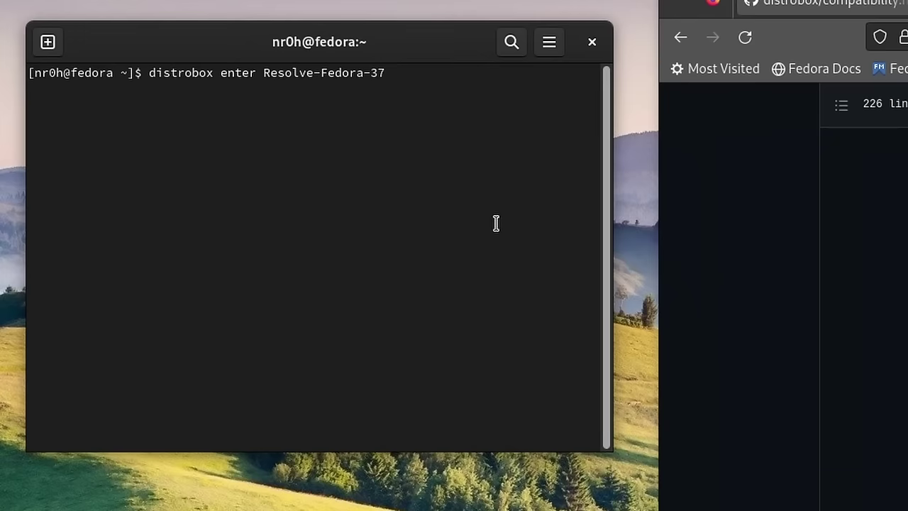
key("Return")
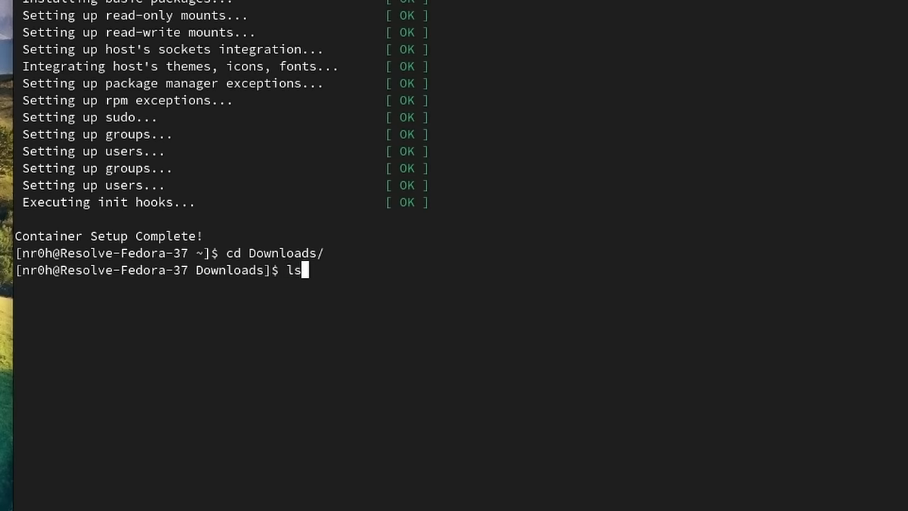
key("Return")
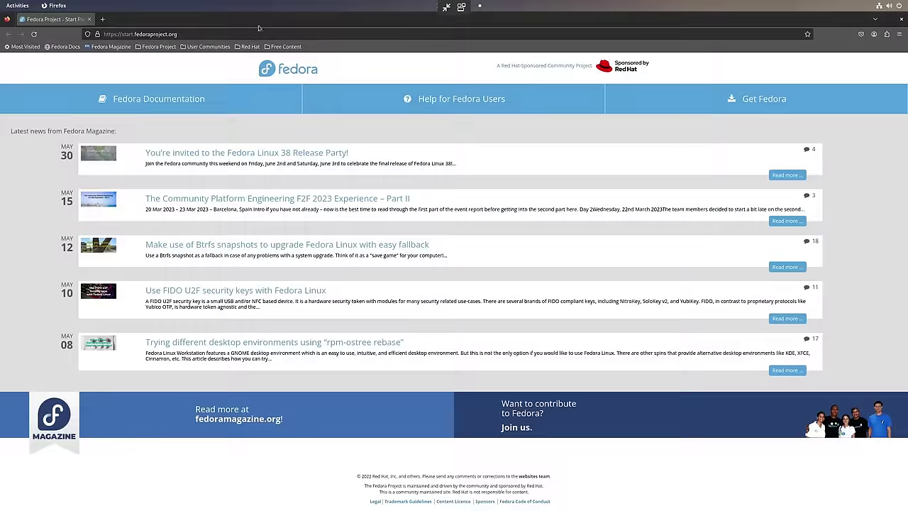
Step: Search 'resolve', open Blackmagic's DaVinci Resolve 18 page, and choose the 18.5 Public Beta Linux download
left_click(255, 33)
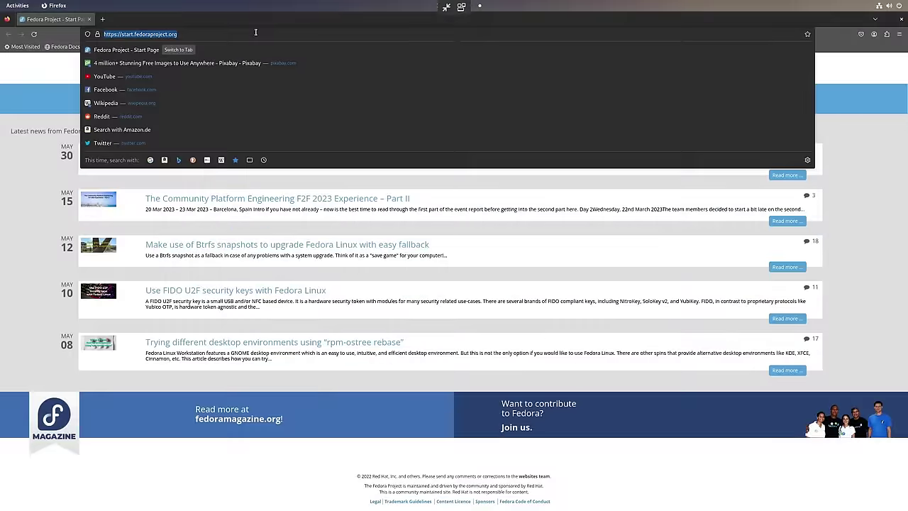
type("resolve")
key("Return")
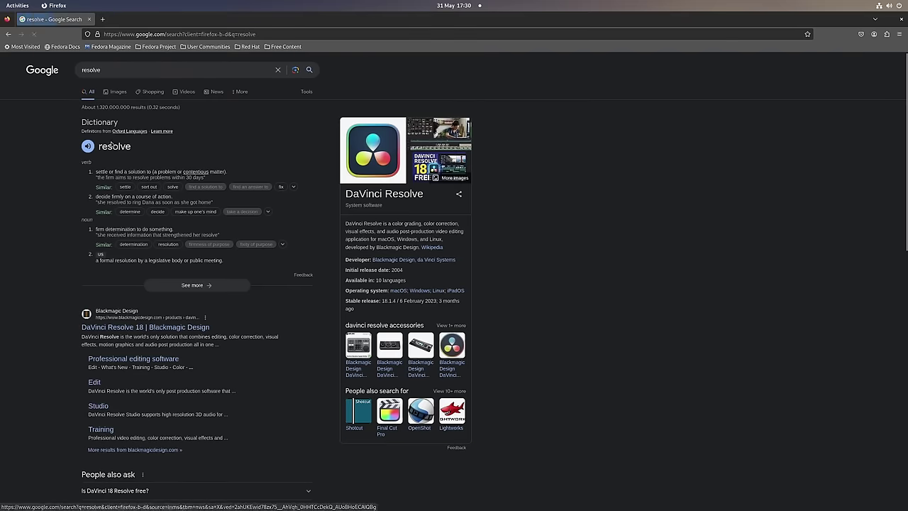
left_click(124, 328)
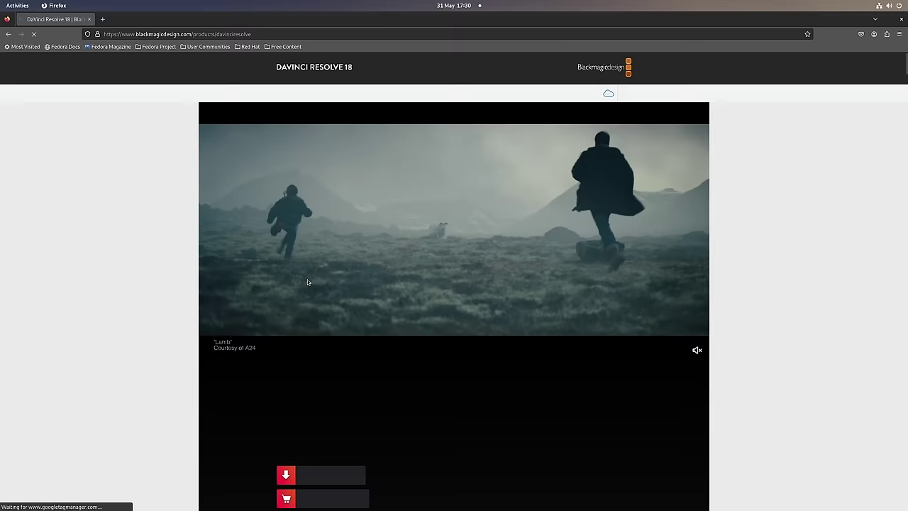
scroll(307, 275, "down", 3)
left_click(331, 287)
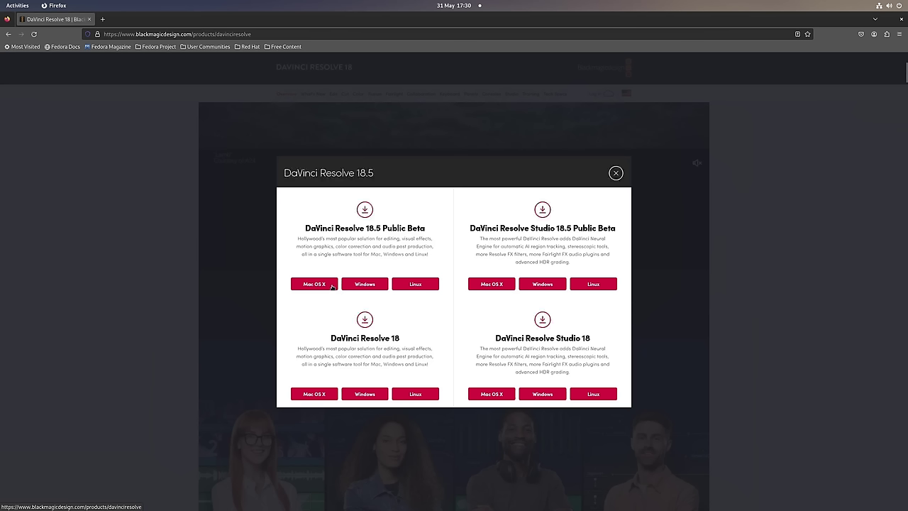
left_click(413, 285)
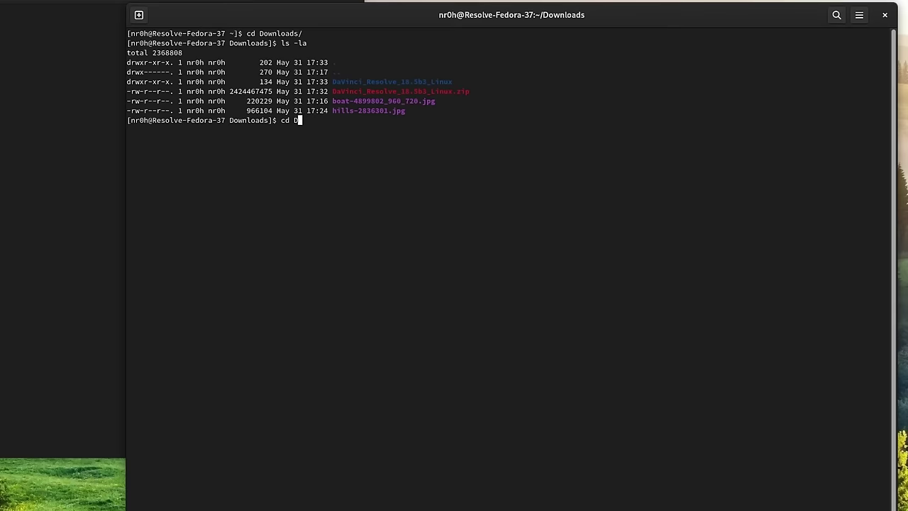
Step: Enter DaVinci_Resolve_18.5b3_Linux, list it, and run the installer, which reports missing libfuse.so.2
key("Return")
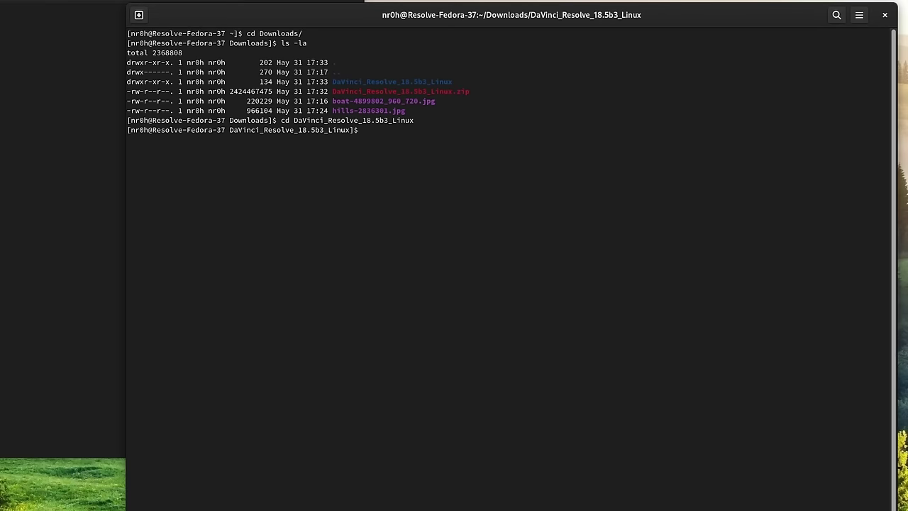
key("Return")
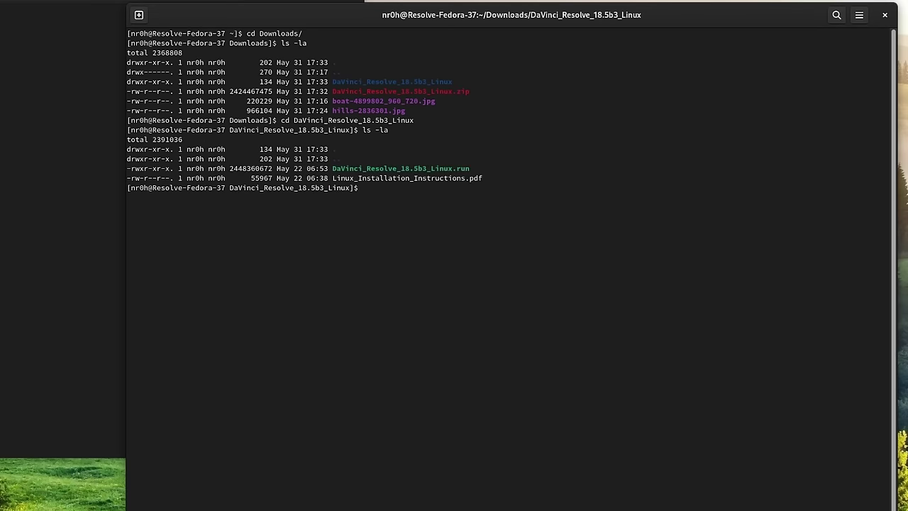
type("./DaVinci_Resolve_18.5b3_Linux.run -i")
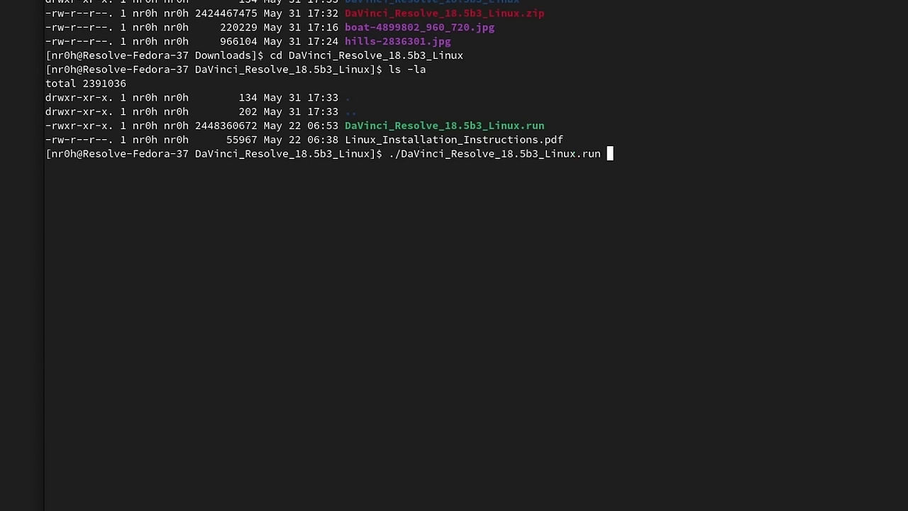
key("Return")
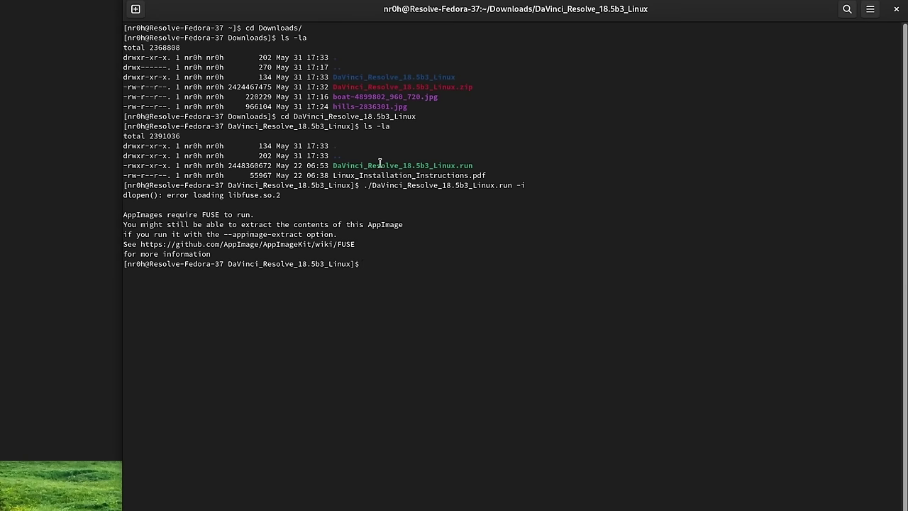
left_click_drag(285, 195, 249, 194)
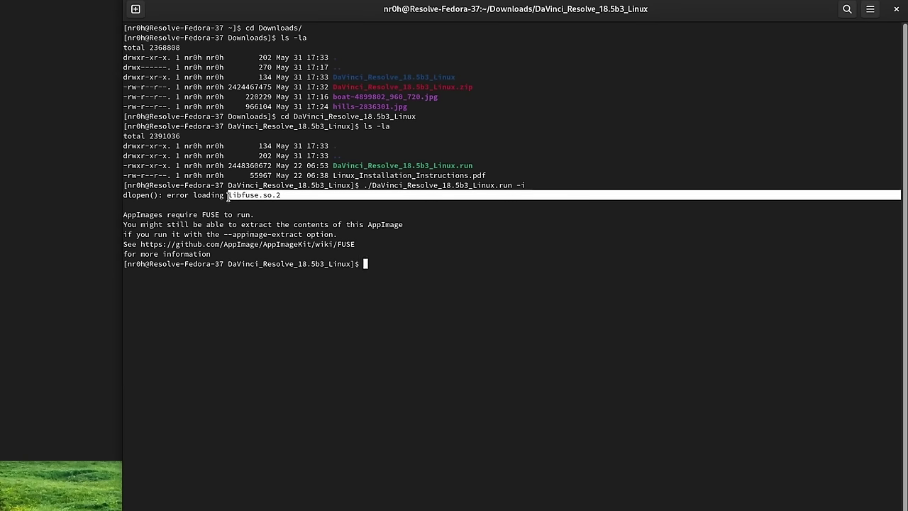
left_click(422, 268)
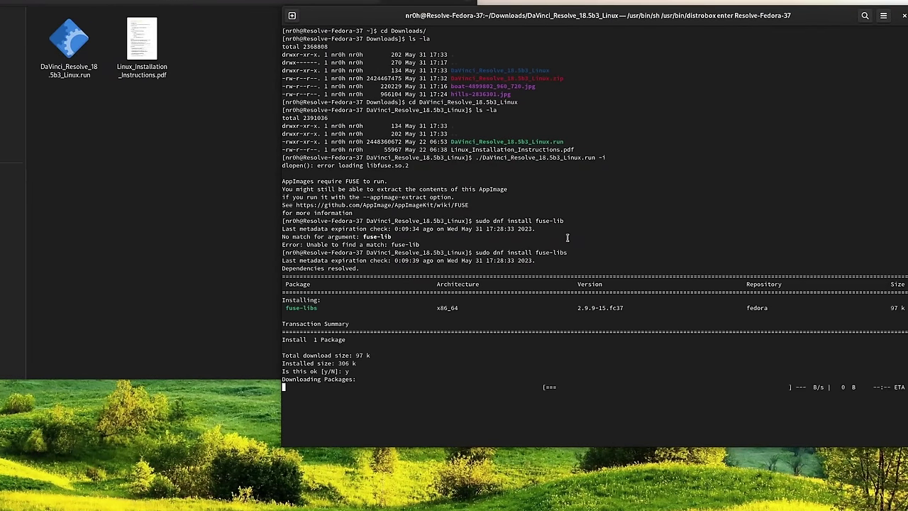
Step: Rerun the installer and paste its missing-package list into a sudo dnf install command
type("./DaVinci_Resolve_18.5b3_Linux.run -i")
key("Return")
left_click_drag(296, 348, 411, 357)
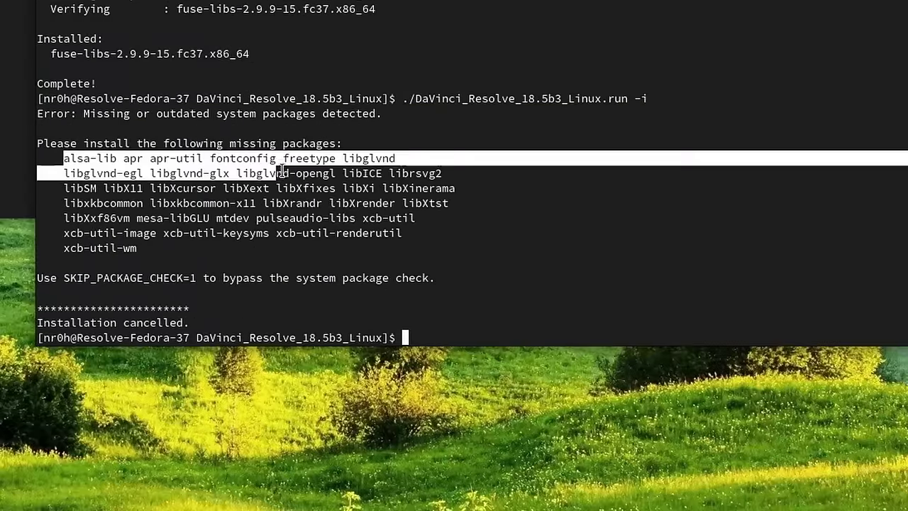
left_click_drag(282, 173, 333, 248)
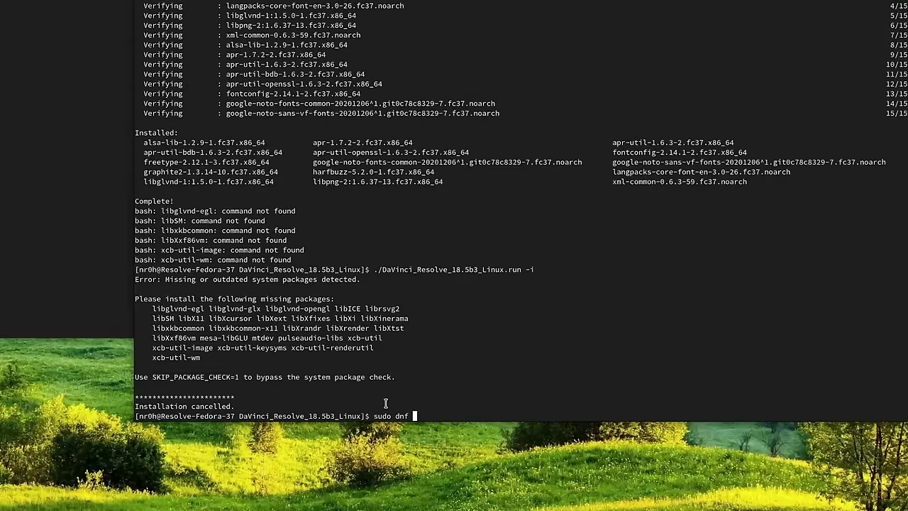
type("sudo dnf install")
right_click(491, 293)
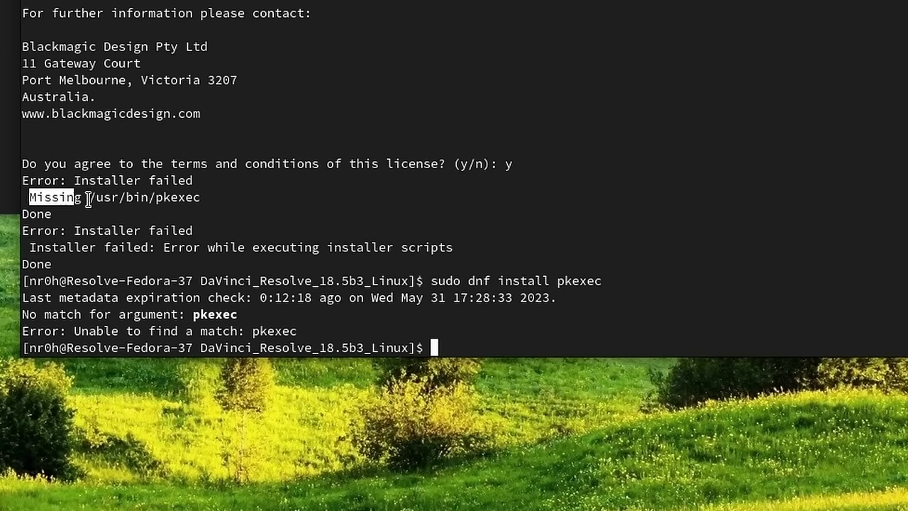
Step: Recall ./DaVinci_Resolve_18.5b3_Linux.run -i and prefix it with sudo
left_click_drag(88, 201, 203, 198)
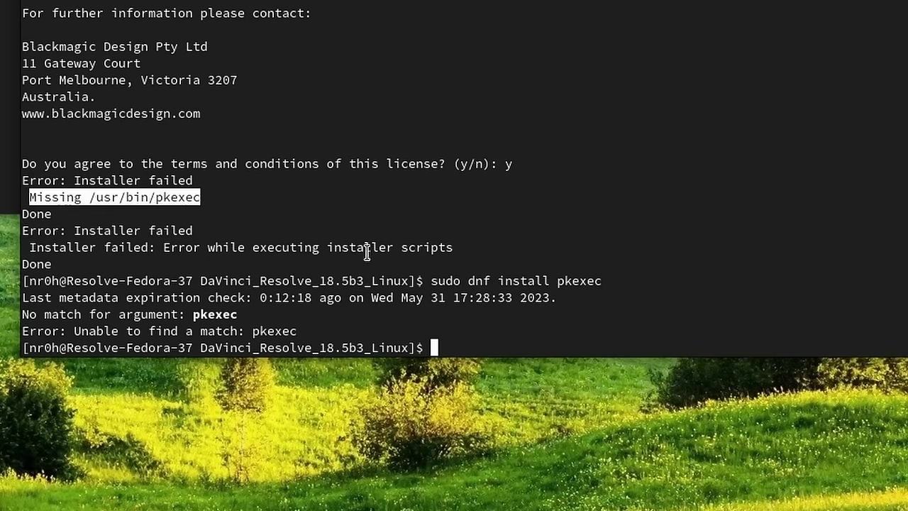
key("Up")
key("Up")
key("Left")
key("Left")
key("Left")
key("Left")
key("Left")
key("Left")
key("Left")
key("Left")
key("Left")
key("Left")
key("Left")
key("Left")
key("Left")
key("Left")
key("Left")
key("Left")
key("Left")
type("sudo")
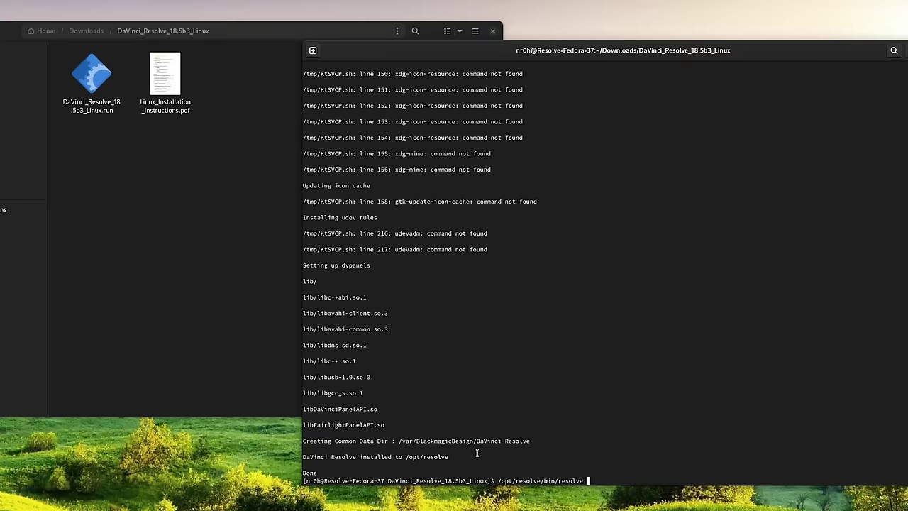
Step: Run the Resolve installer as root, then begin the sudo command for libxcrypt-compat and alsa-plugins-pulseaudio
key("Return")
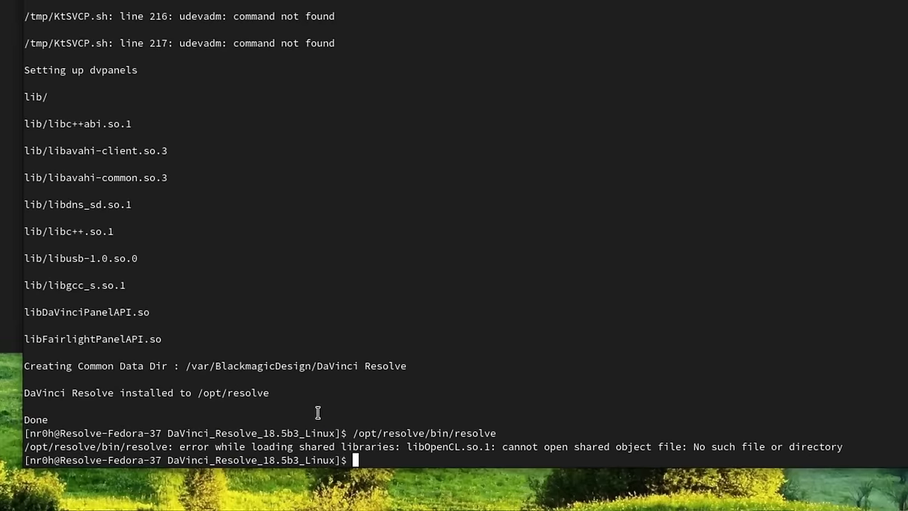
type("sud")
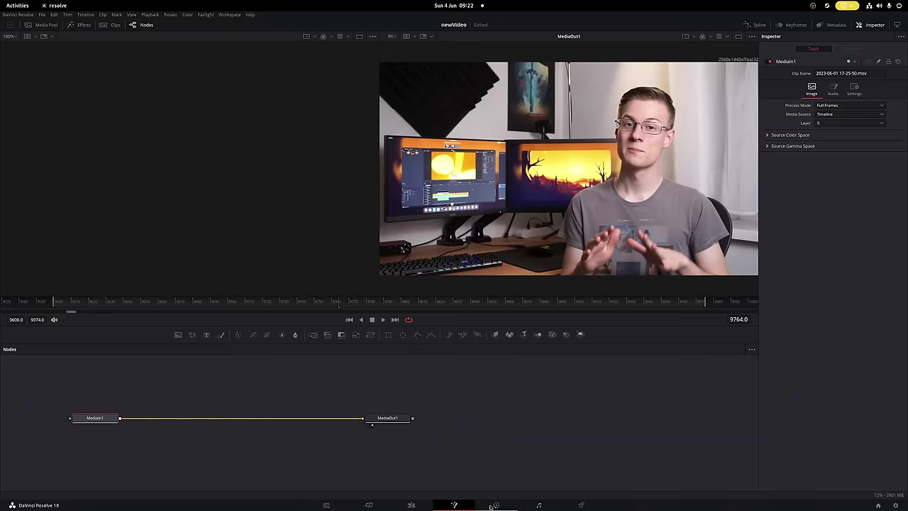
Step: Switch the Resolve project to the Color page, then bring up the Activities overview
left_click(496, 505)
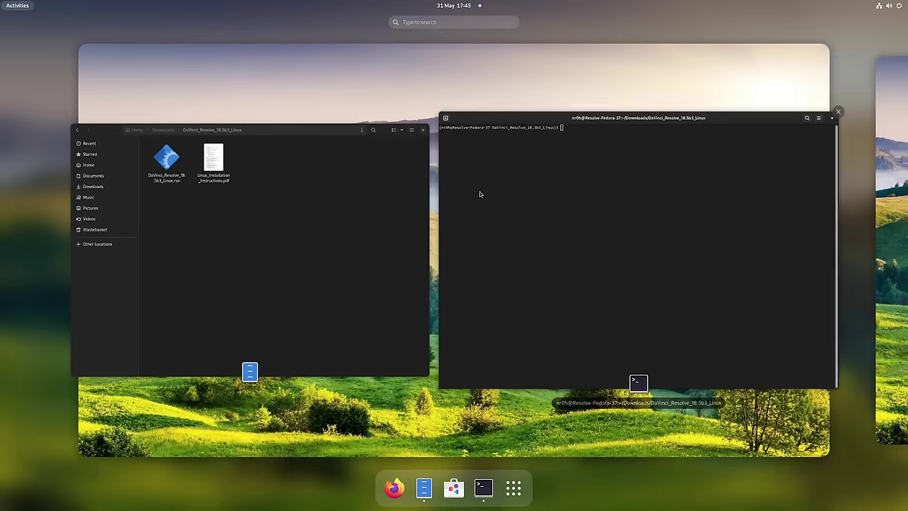
key("super")
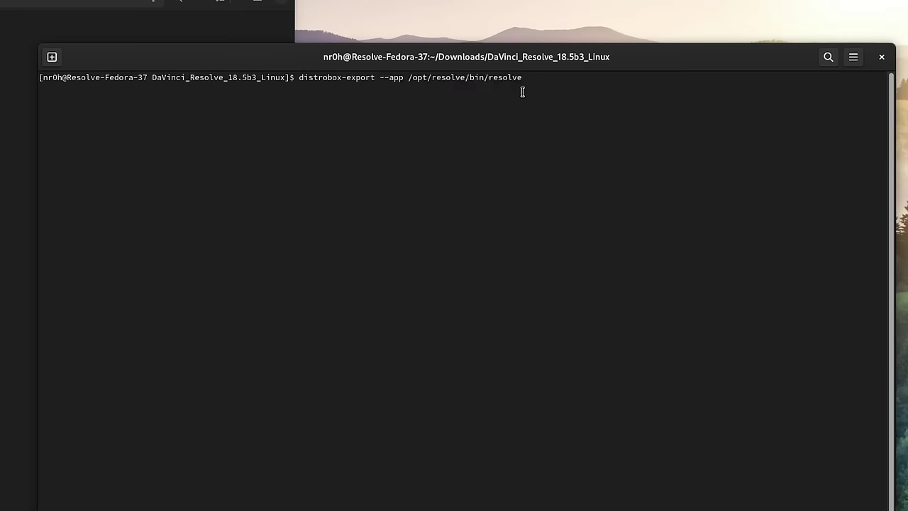
Step: Export /opt/resolve/bin/resolve with distrobox-export and look for its launcher in the app overview
key("Return")
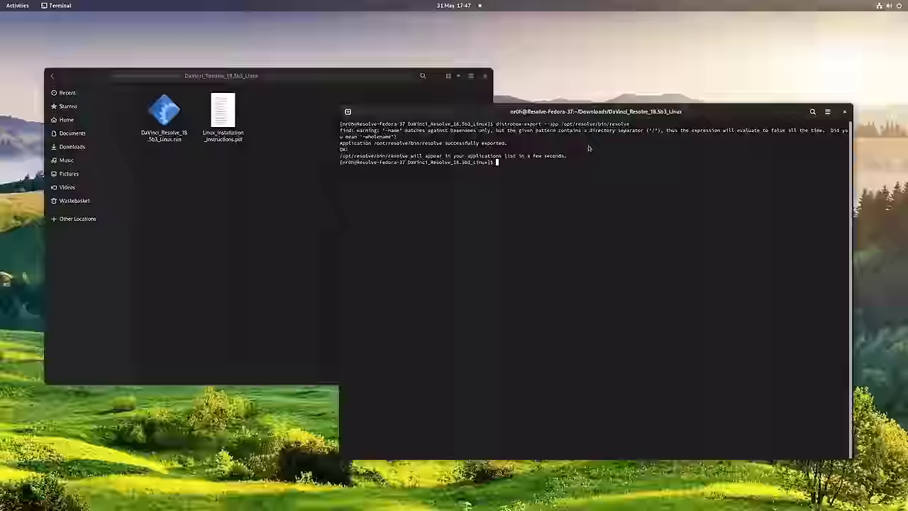
key("super")
key("super")
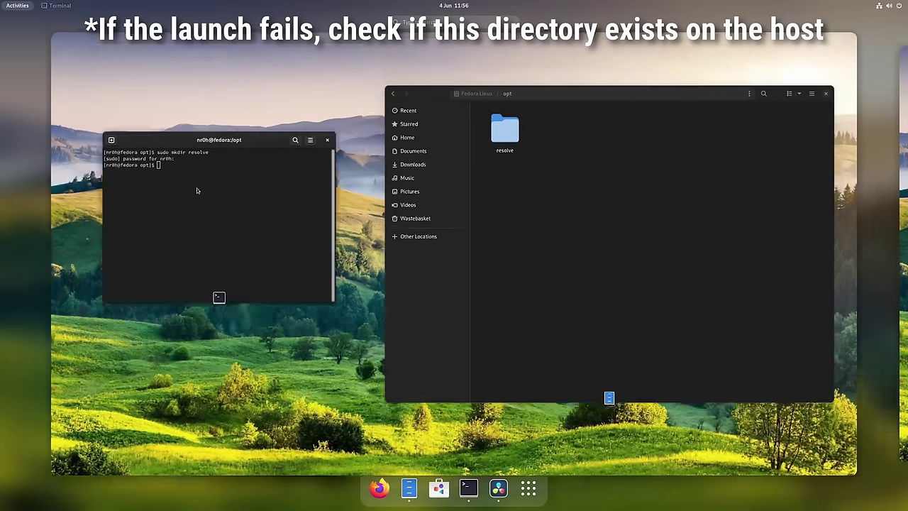
Step: Refocus the terminal, shift it right, scroll up, and close the System Updates details
left_click(196, 189)
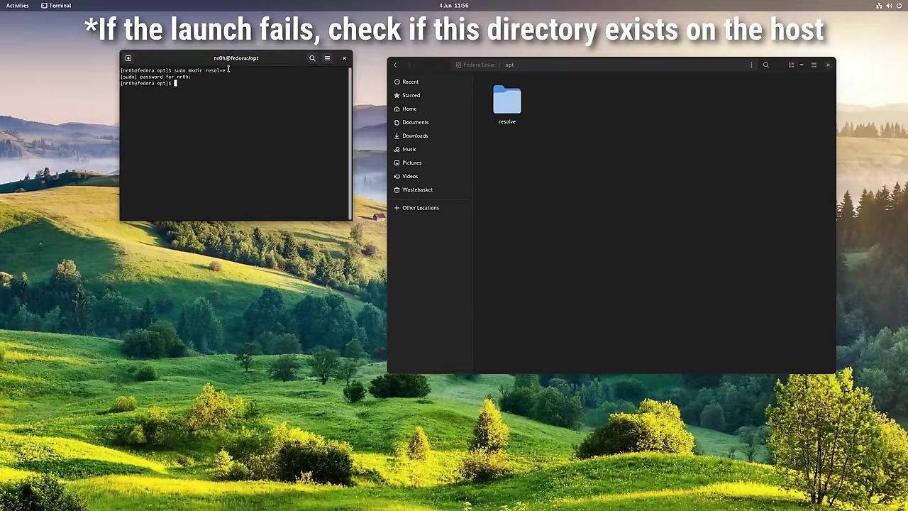
left_click_drag(220, 63, 271, 76)
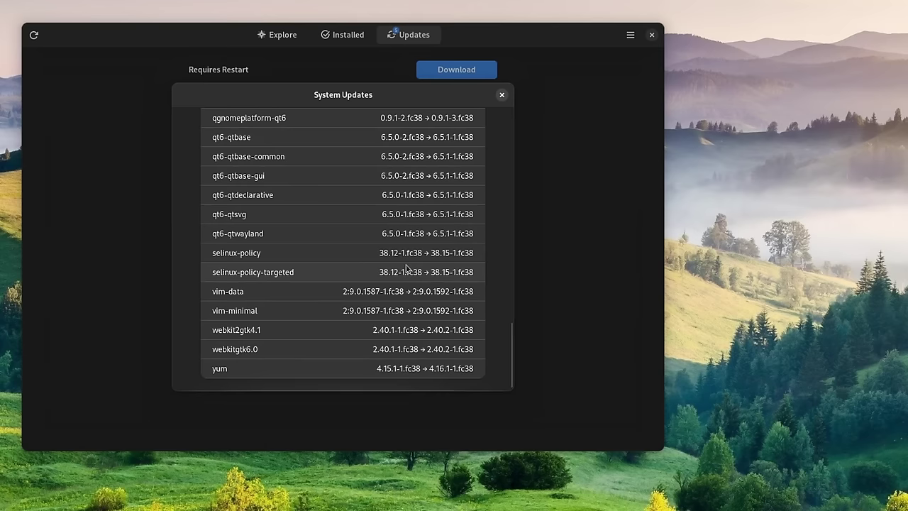
scroll(411, 183, "up", 15)
scroll(412, 183, "up", 3)
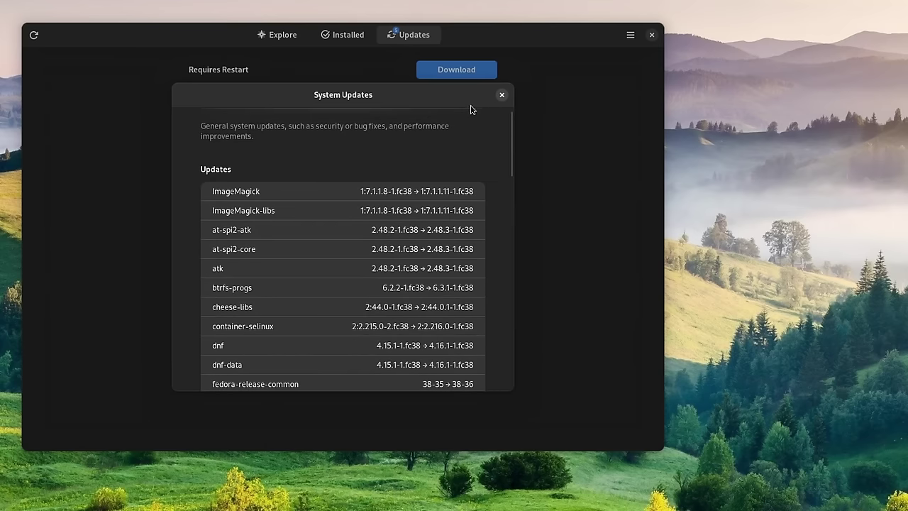
left_click(502, 94)
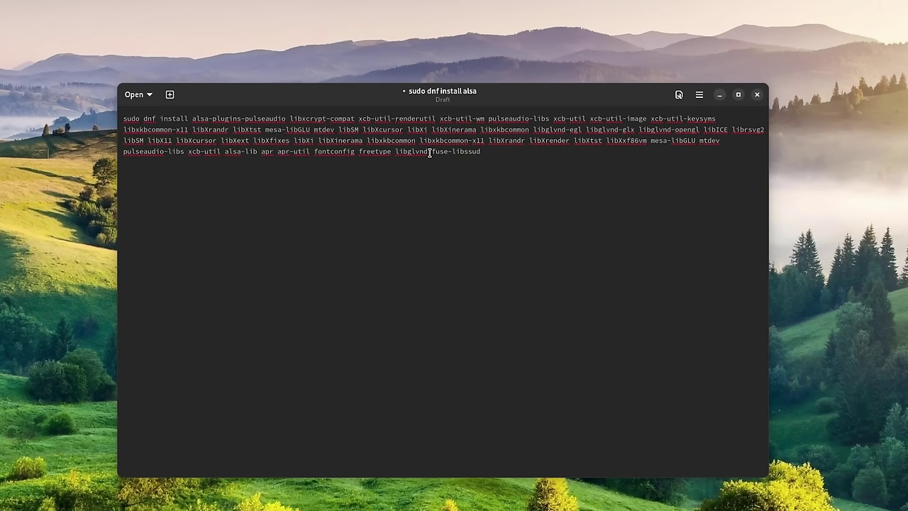
Step: Select the full sudo dnf install command twice, returning to its end to keep extending it
left_click_drag(132, 118, 515, 150)
left_click(506, 157)
left_click_drag(151, 119, 519, 150)
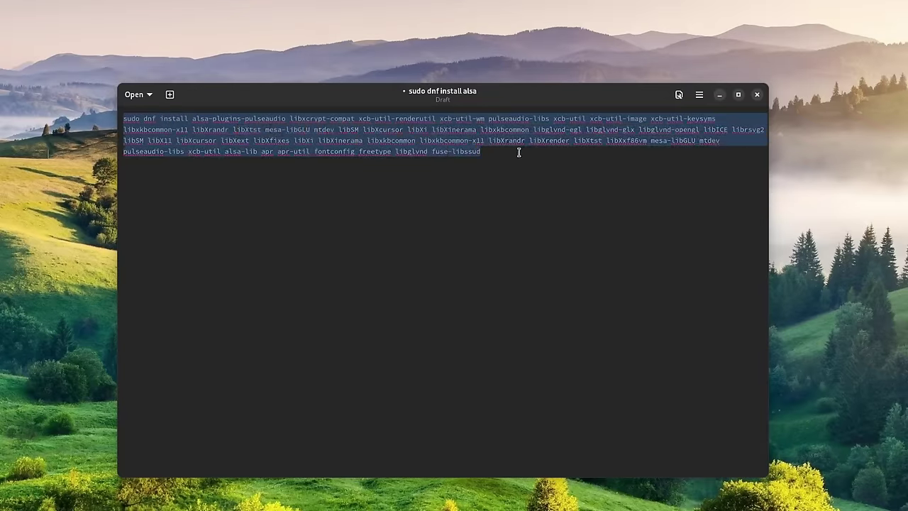
left_click(506, 158)
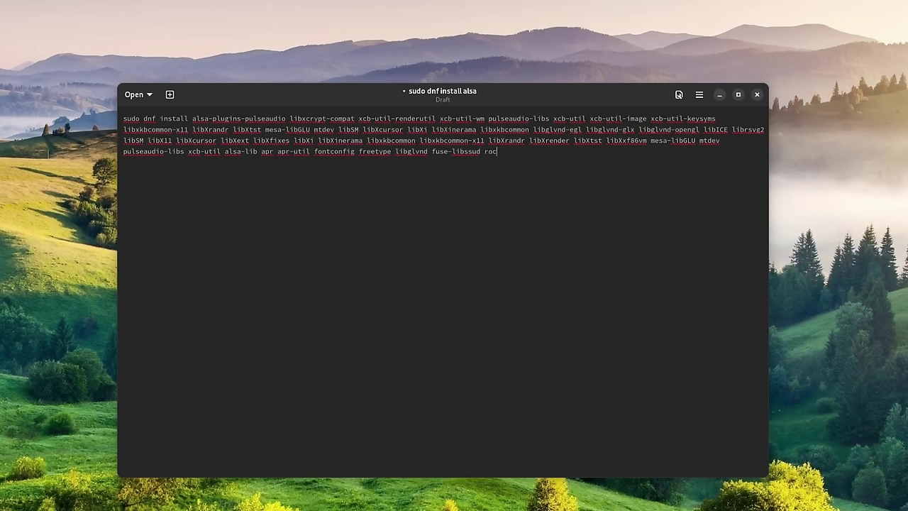